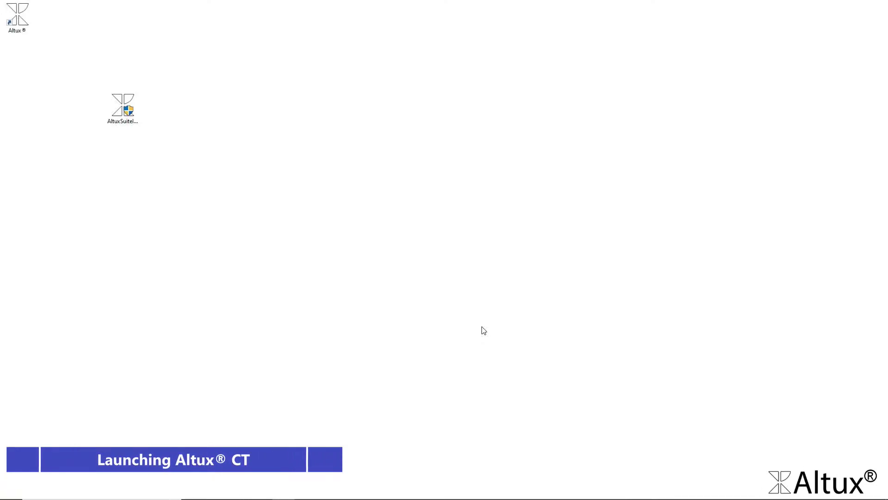
Step: Launch Altux from the desktop and open its Cone Beam Reconstruction plugin
double_click(19, 18)
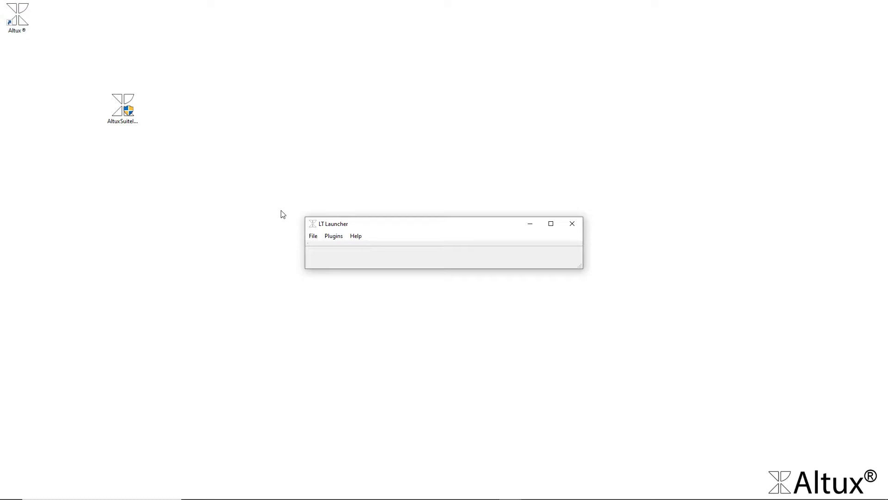
left_click(333, 236)
left_click(344, 258)
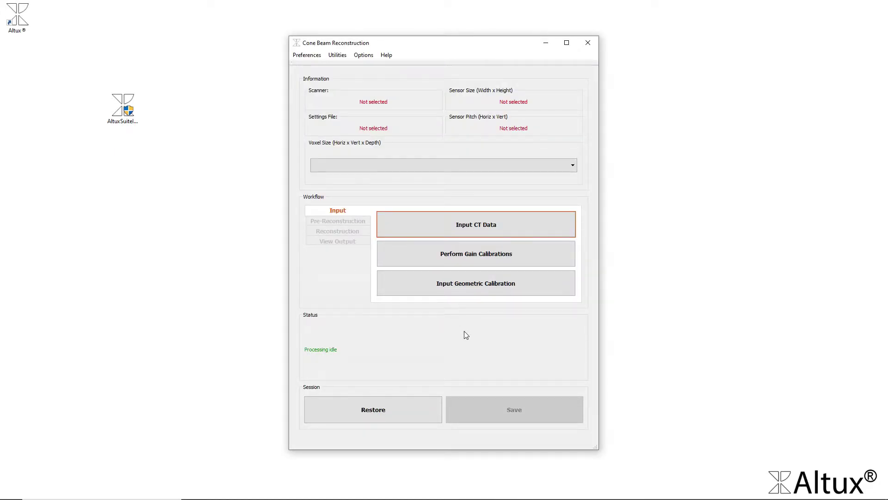
mouse_move(464, 331)
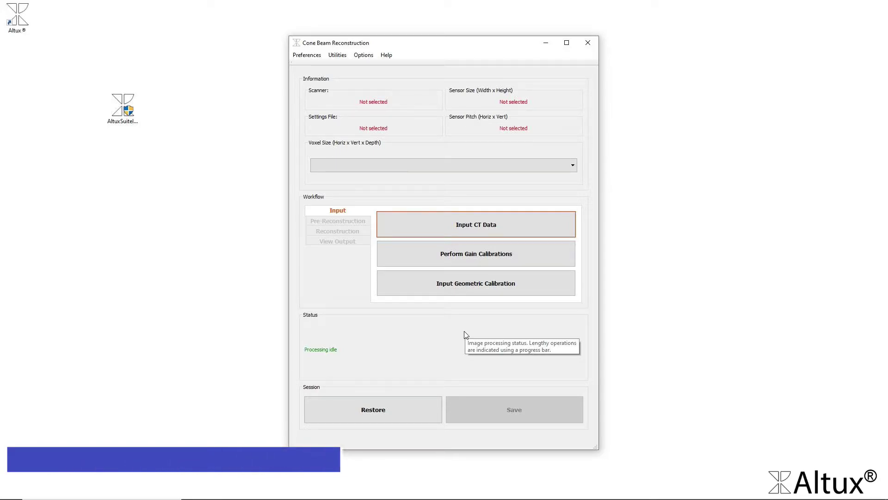
Step: Load the scanner settings file Prec Motor1.nsipro as CT data and perform the gain calibrations
left_click(554, 223)
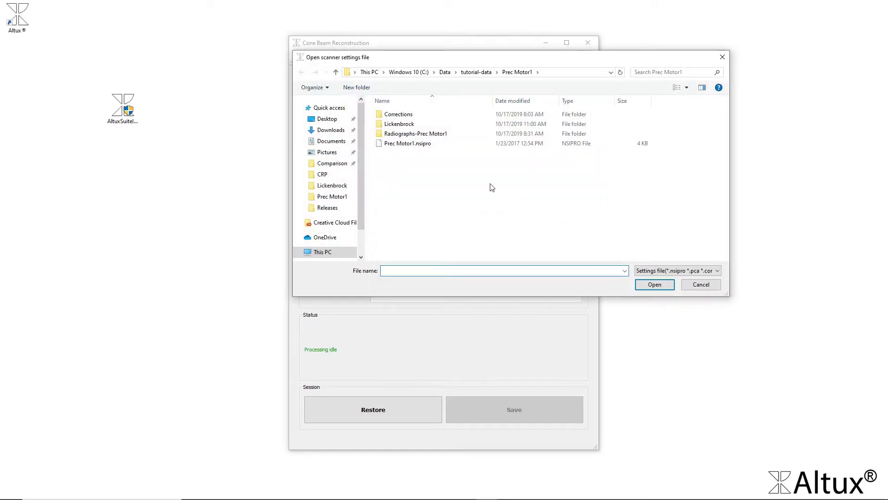
left_click(436, 144)
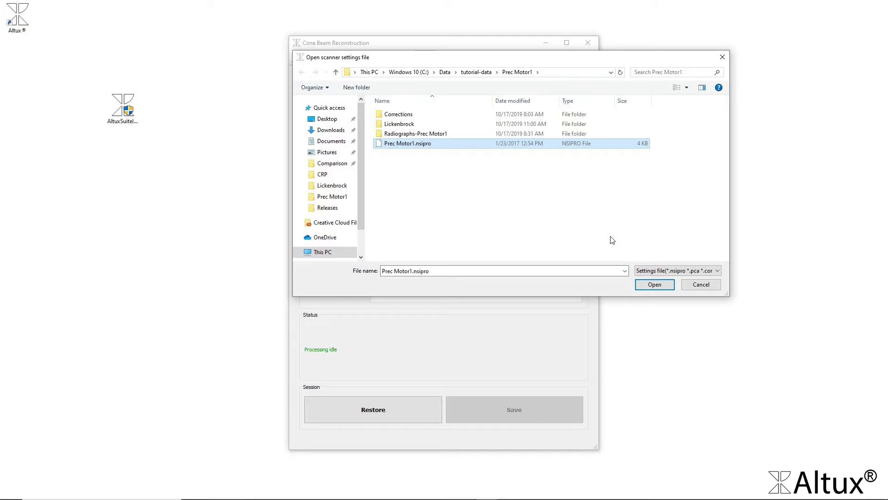
left_click(662, 270)
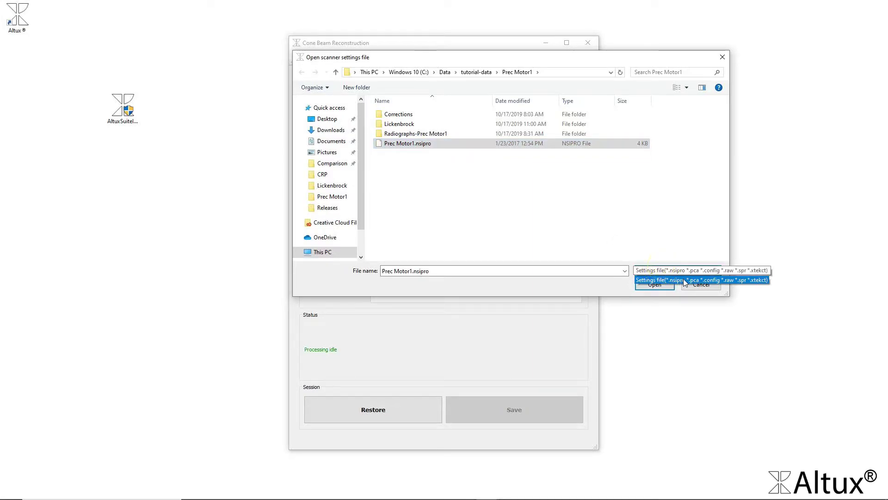
left_click(684, 273)
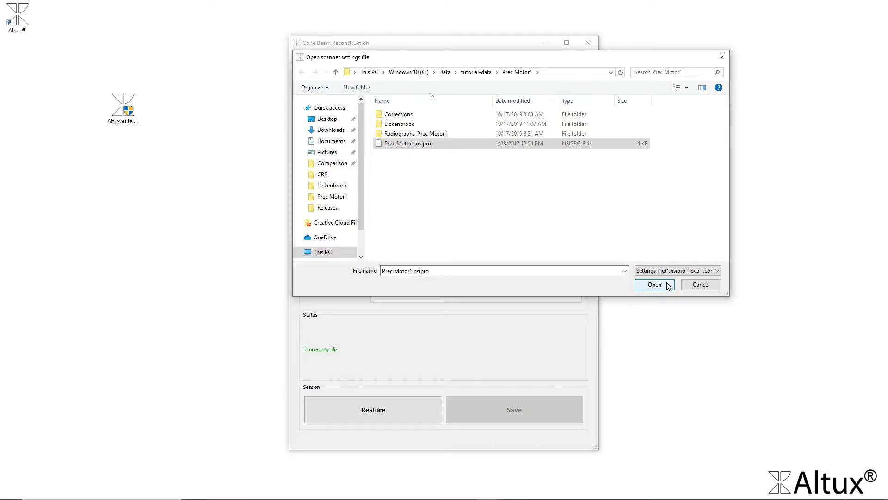
left_click(669, 285)
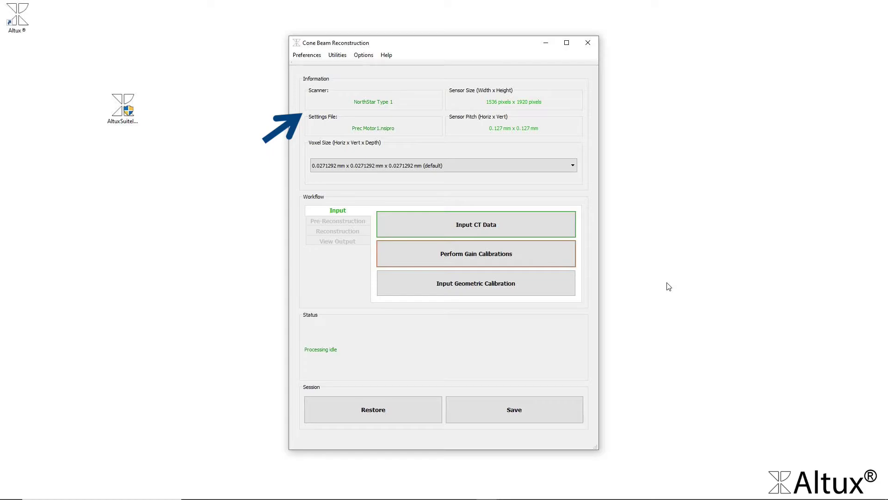
left_click(539, 258)
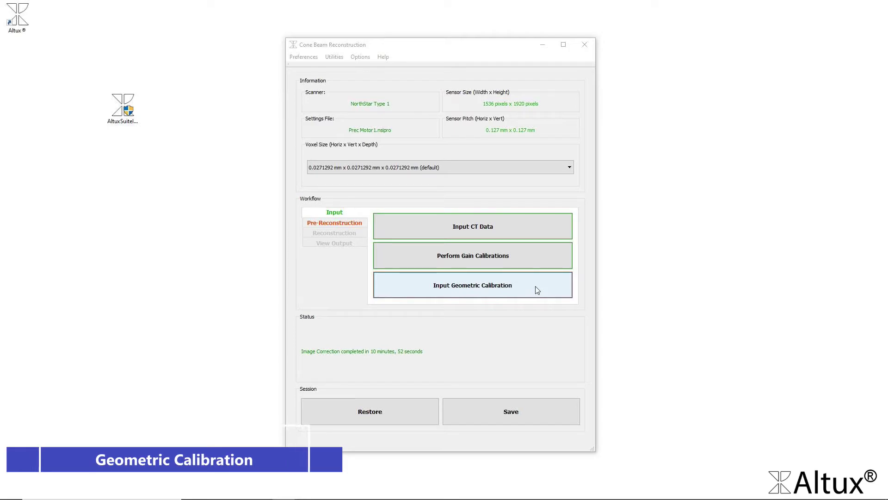
Step: Review the geometric parameters from the settings file and run the geometric calibration with X Center set to Fine
left_click(536, 290)
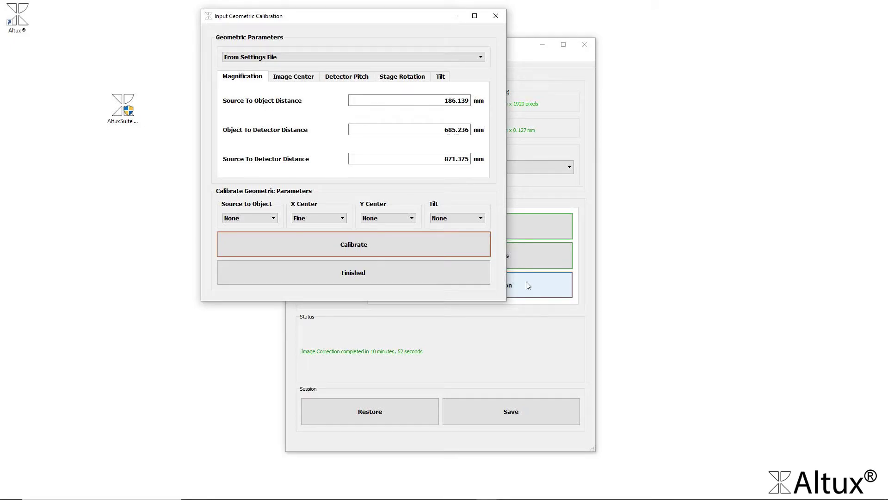
left_click(291, 78)
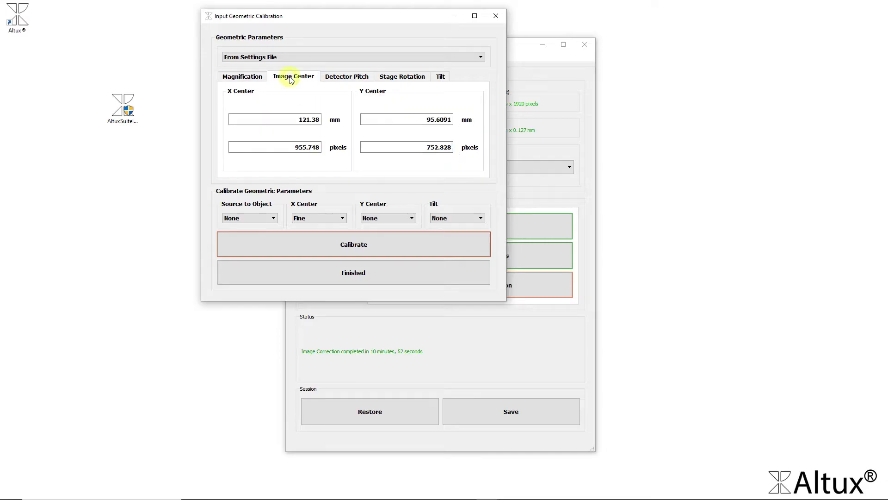
left_click(343, 80)
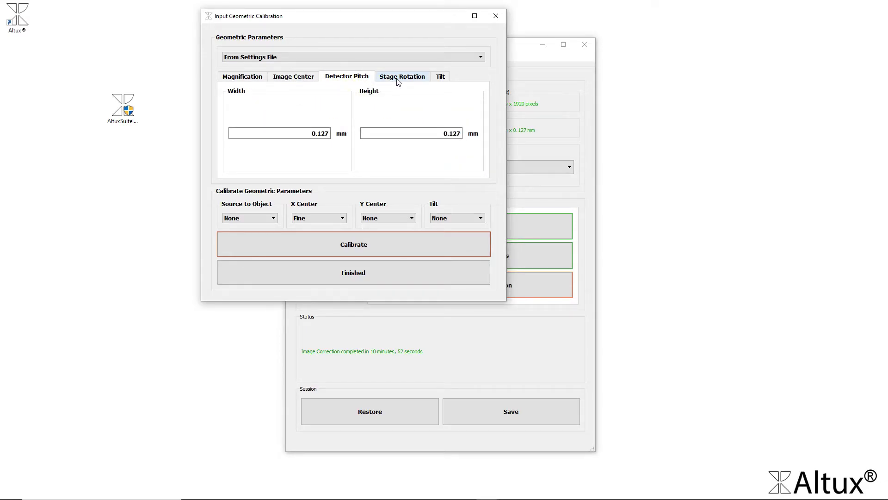
left_click(398, 82)
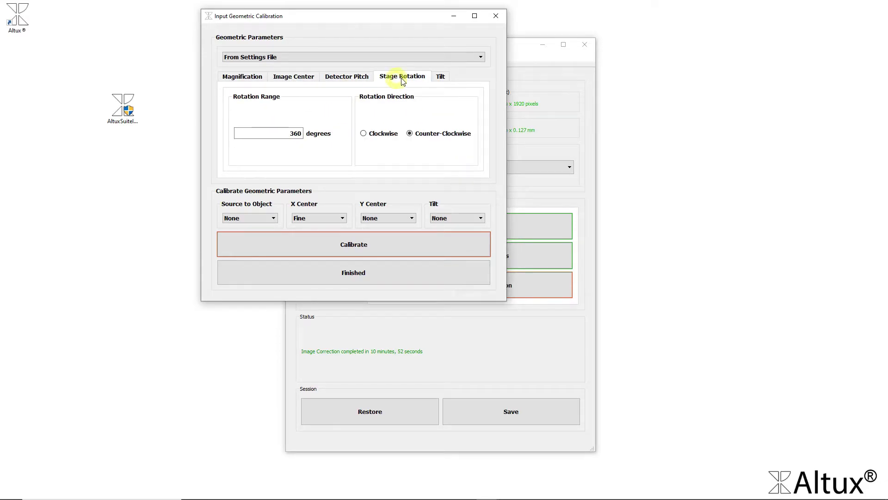
left_click(441, 78)
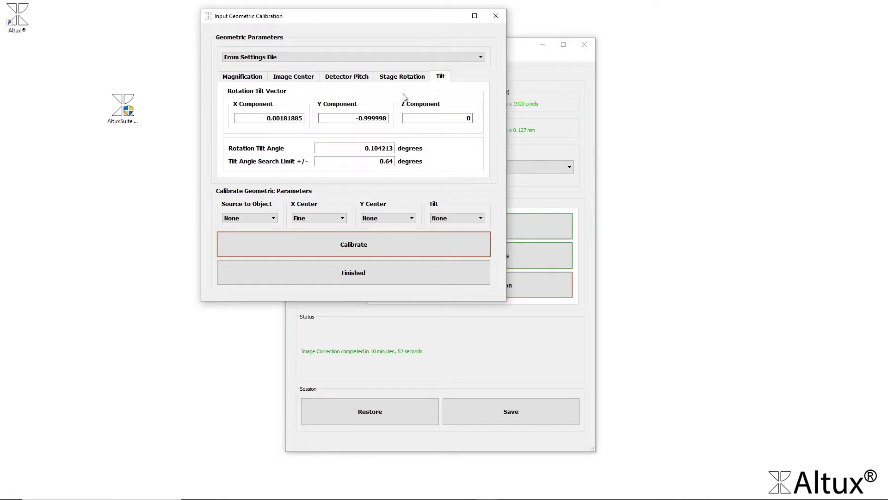
left_click(311, 77)
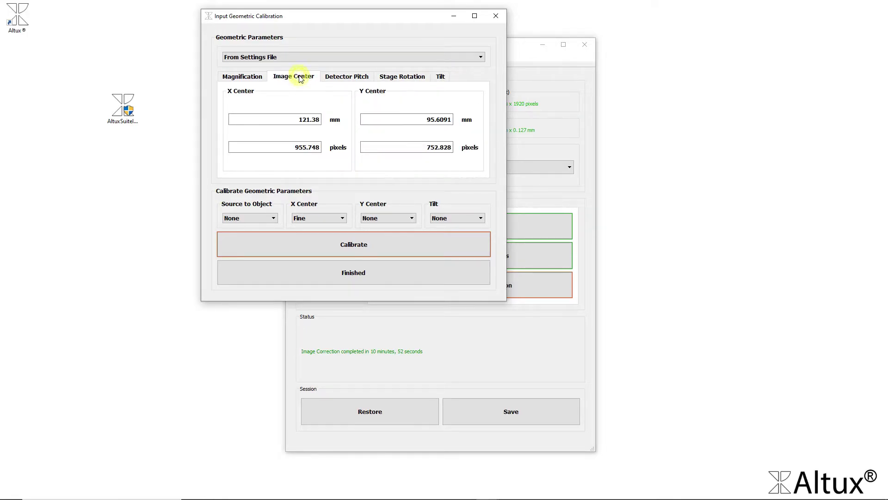
left_click(323, 218)
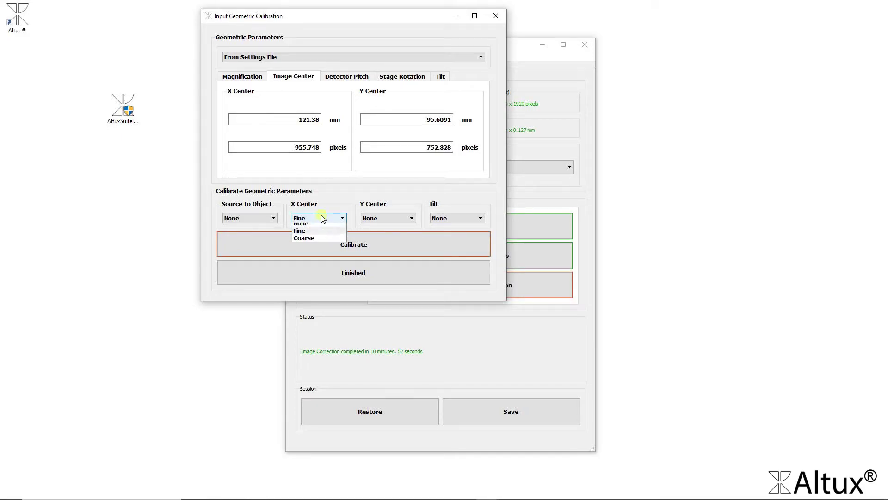
left_click(318, 235)
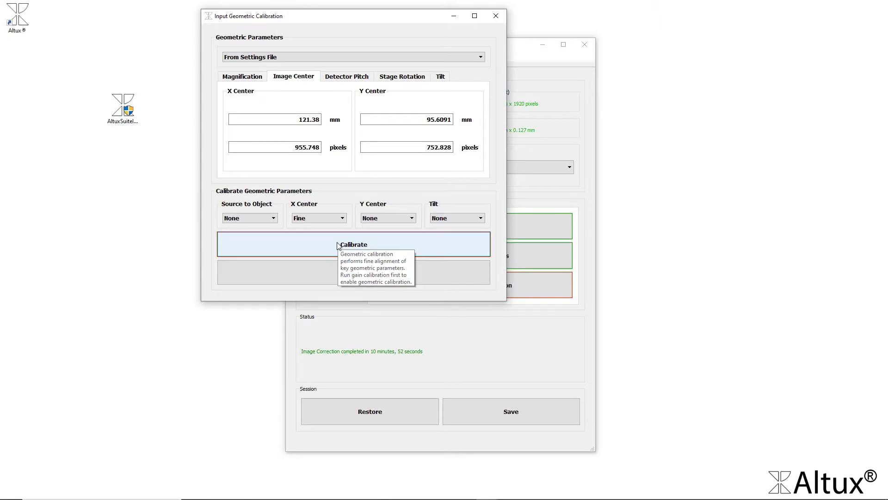
left_click(338, 245)
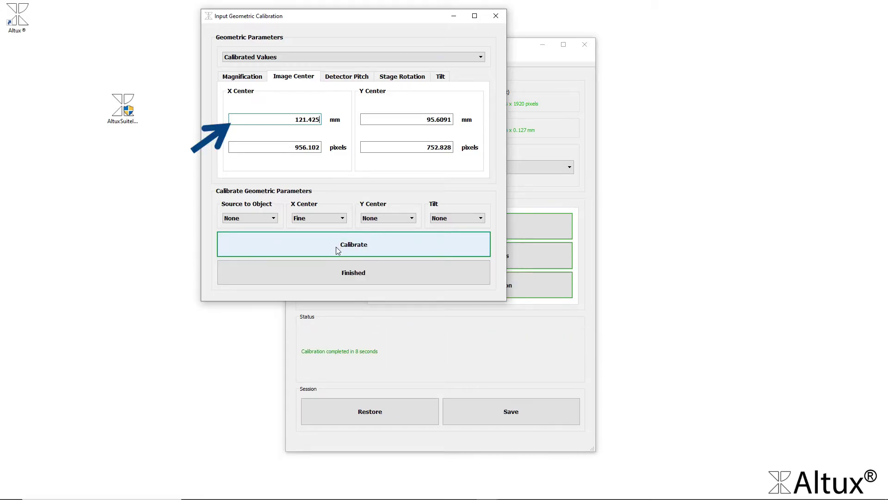
left_click(337, 275)
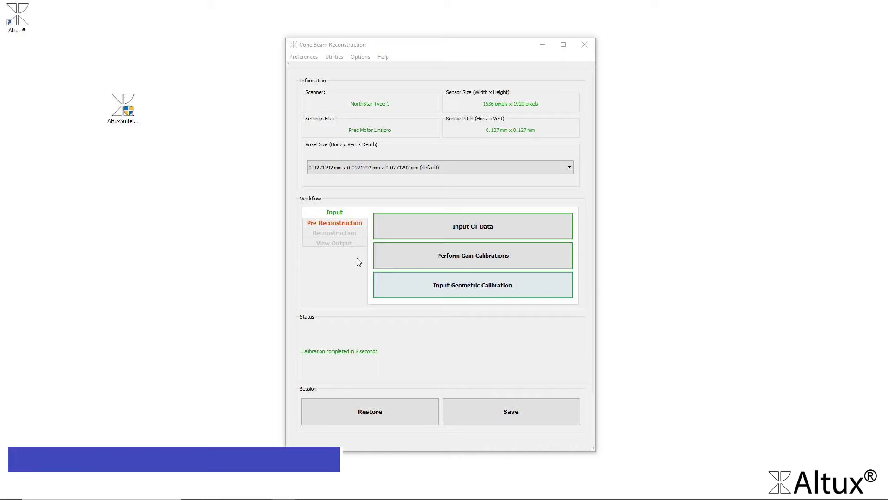
Step: Run the pre-reconstruction and set an ROI volume that closely encloses the motor
left_click(336, 223)
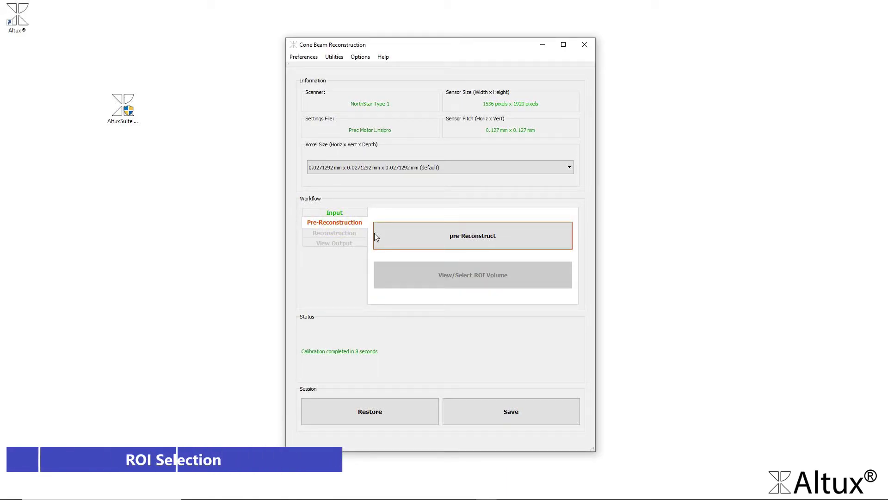
left_click(400, 235)
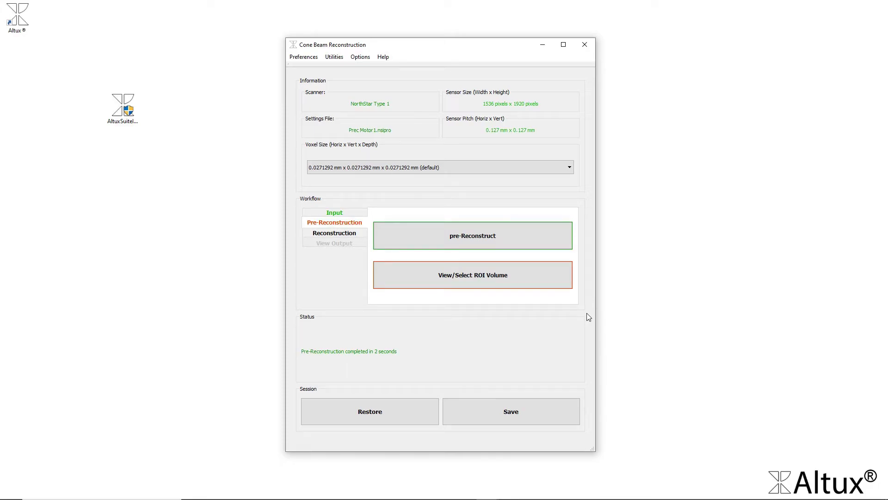
left_click(530, 275)
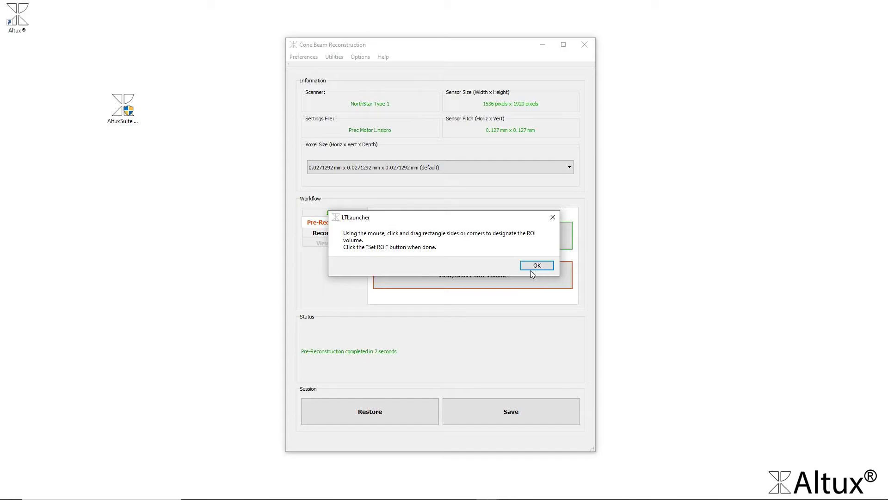
left_click(533, 267)
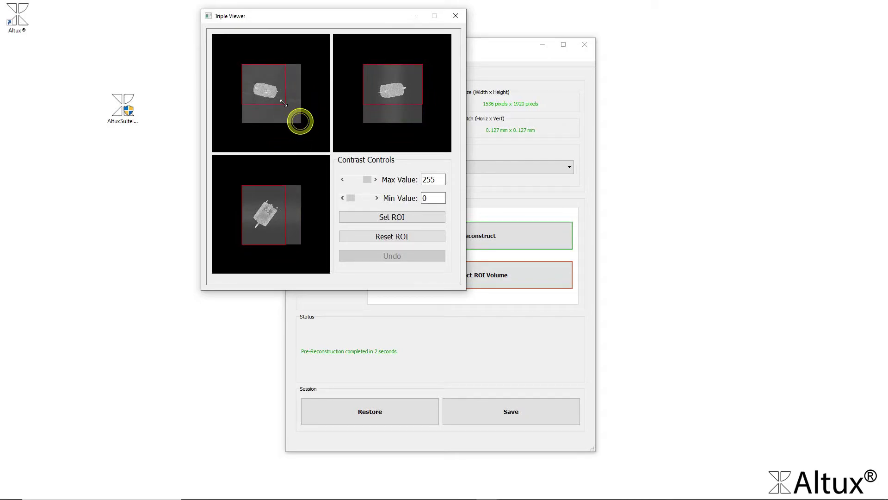
left_click_drag(301, 123, 285, 103)
left_click_drag(243, 63, 250, 79)
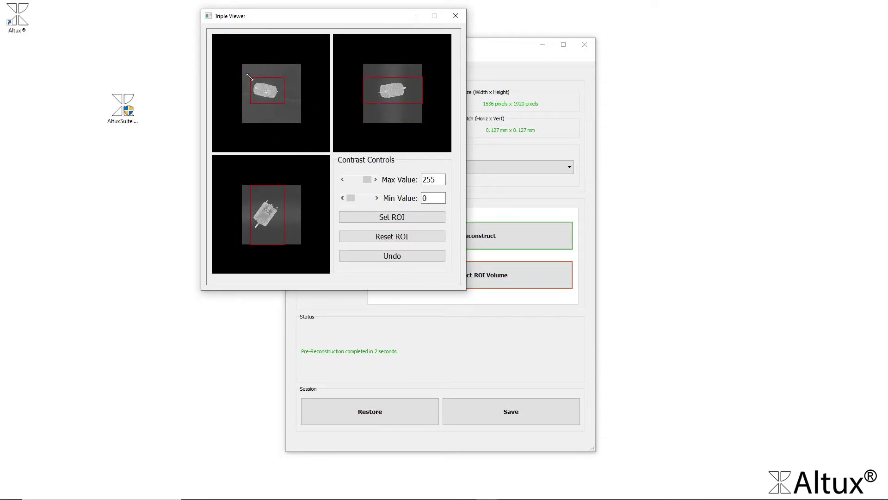
left_click_drag(363, 91, 410, 92)
left_click(366, 222)
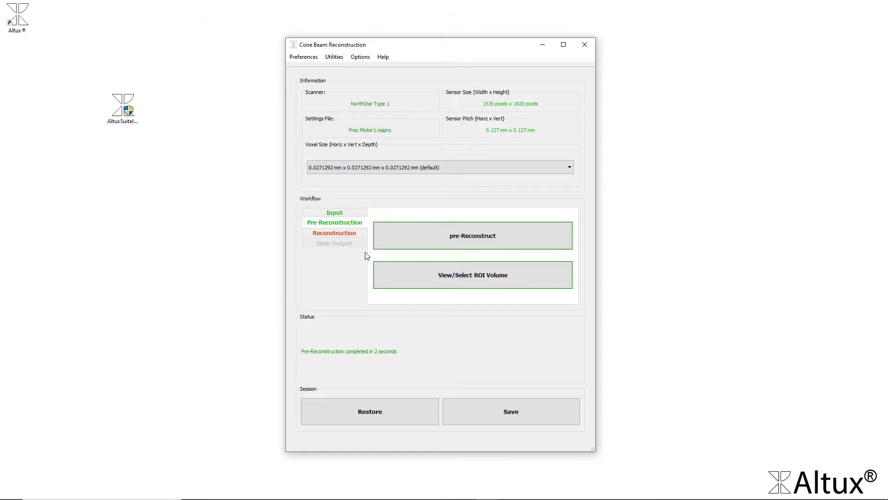
Step: Reconstruct the CT volume with the FDK algorithm and again with FEMOS, using scatter removal for FEMOS
left_click(338, 231)
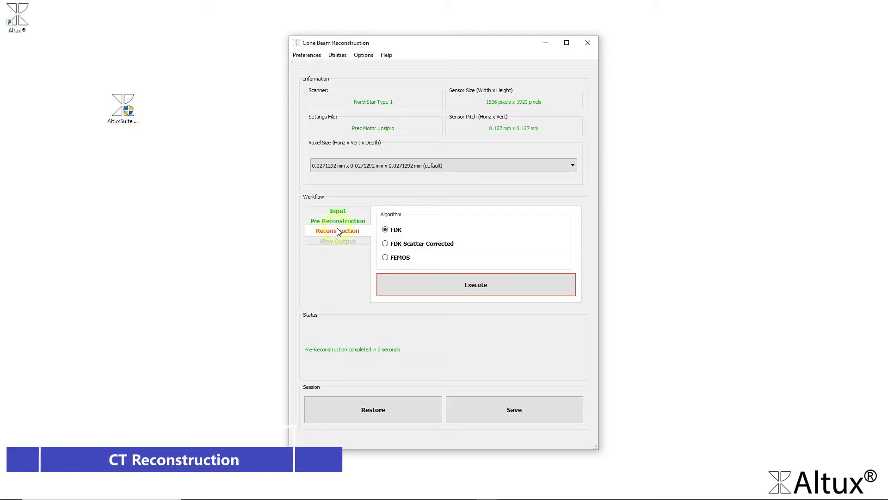
left_click(483, 293)
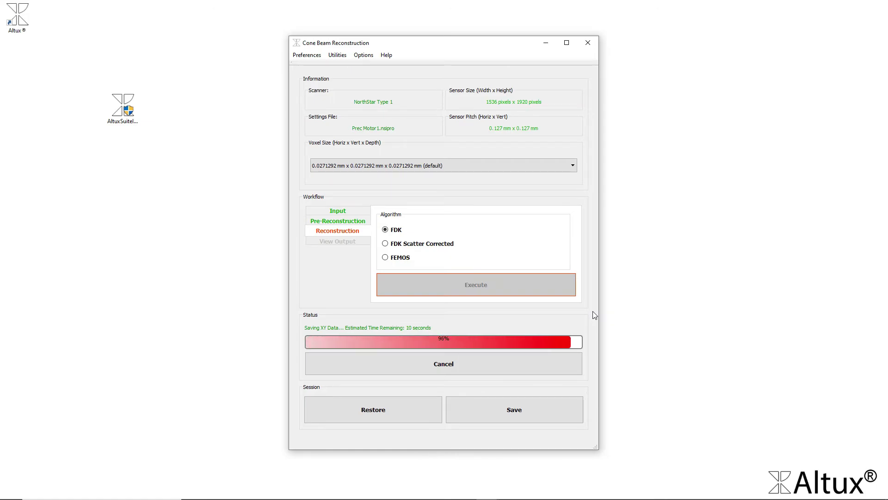
left_click(397, 258)
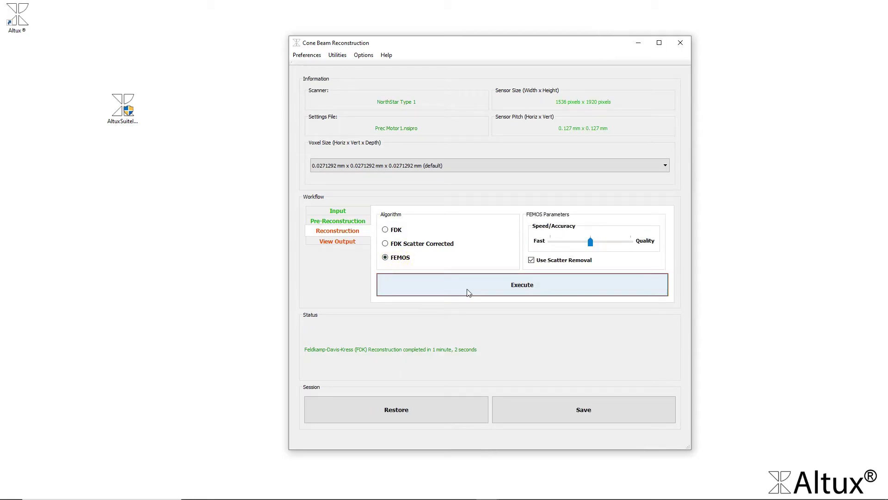
left_click(468, 292)
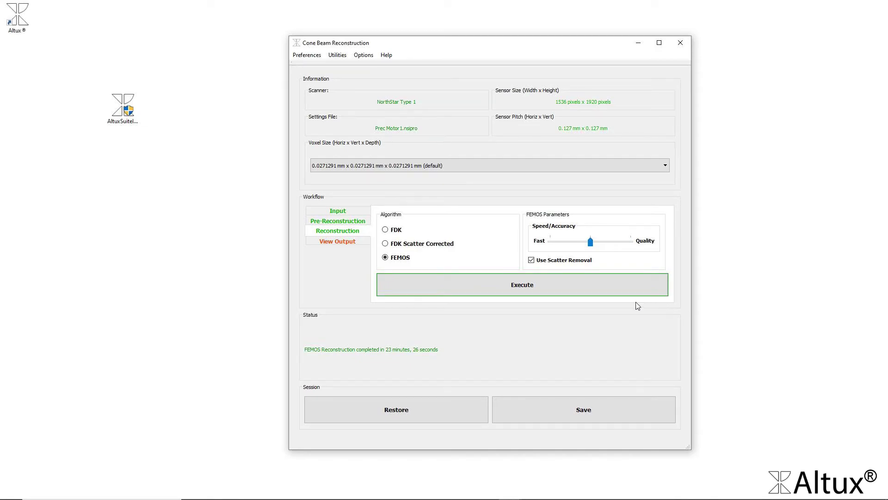
Step: Run another CT reconstruction with the FDK Scatter Corrected algorithm
left_click(424, 246)
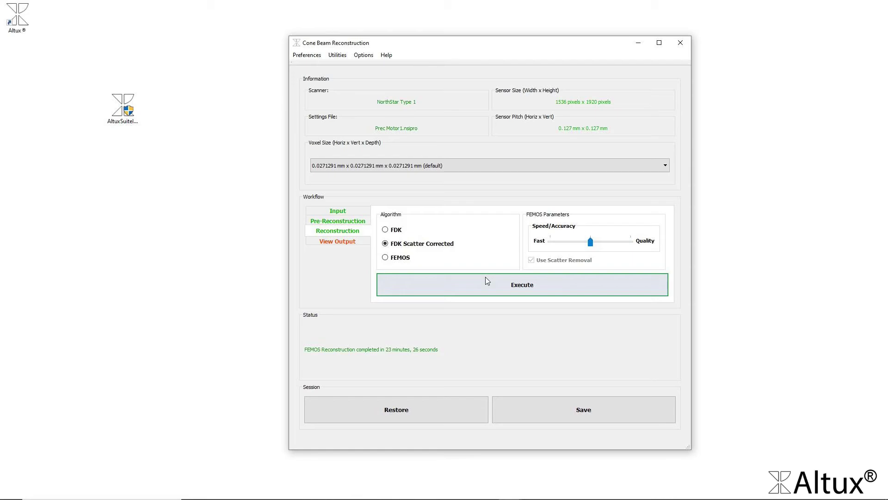
left_click(486, 277)
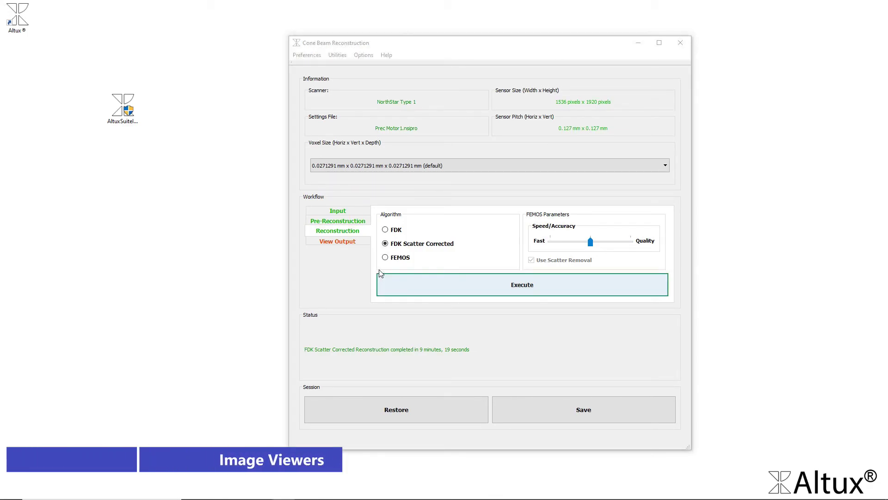
Step: Display the output viewing options and open the reconstruction program's help
left_click(337, 241)
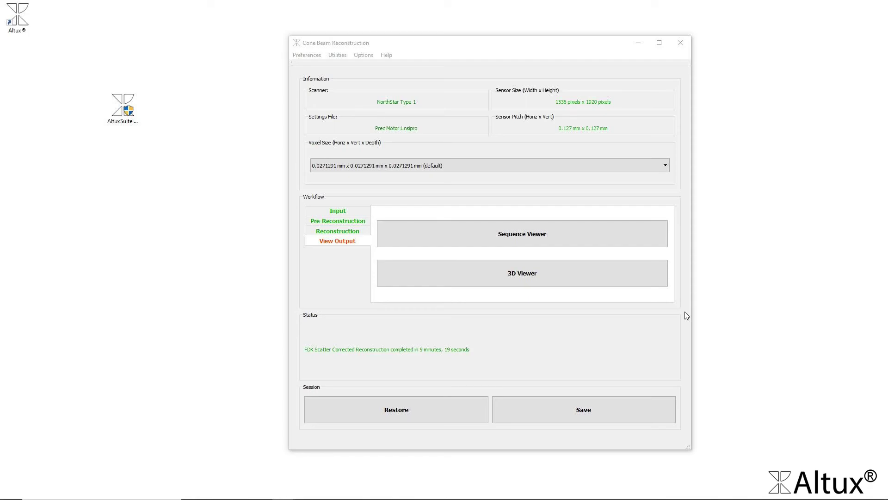
left_click(384, 55)
left_click(390, 76)
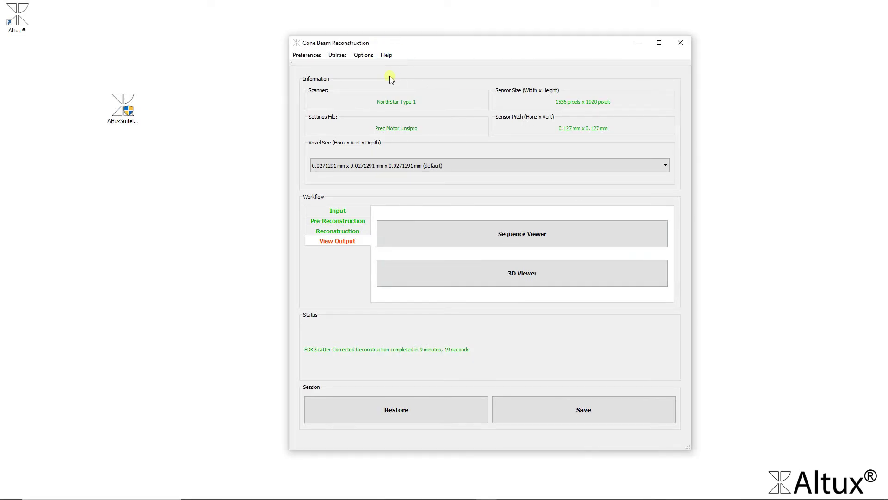